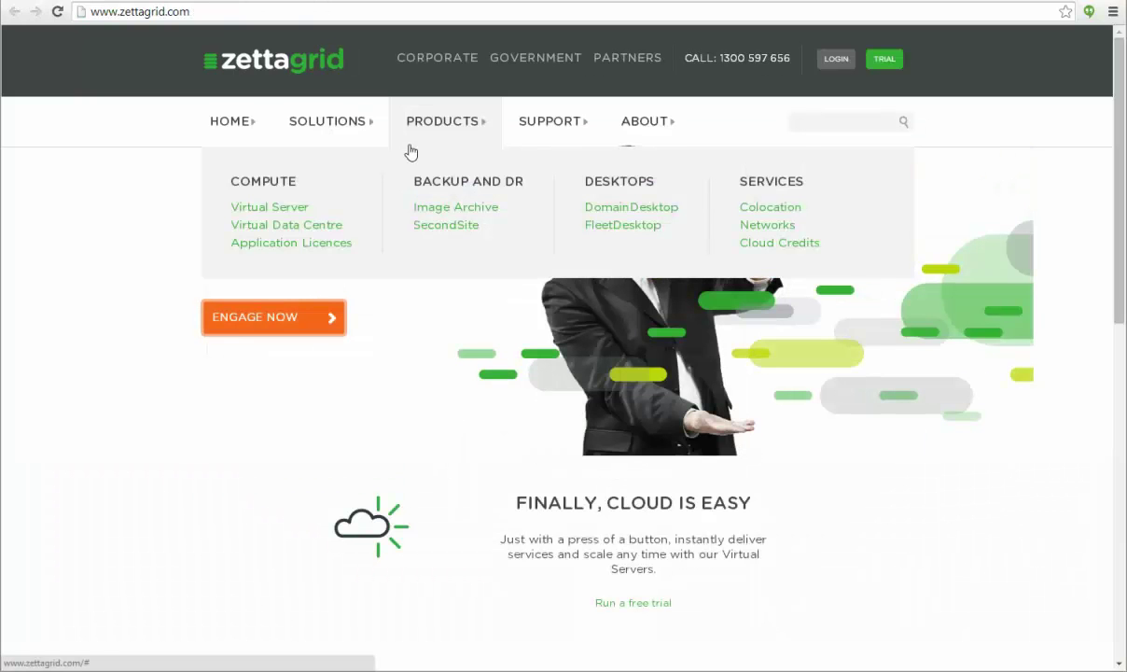
Step: Open the price-and-build configurator for the Virtual Server compute product
click(268, 180)
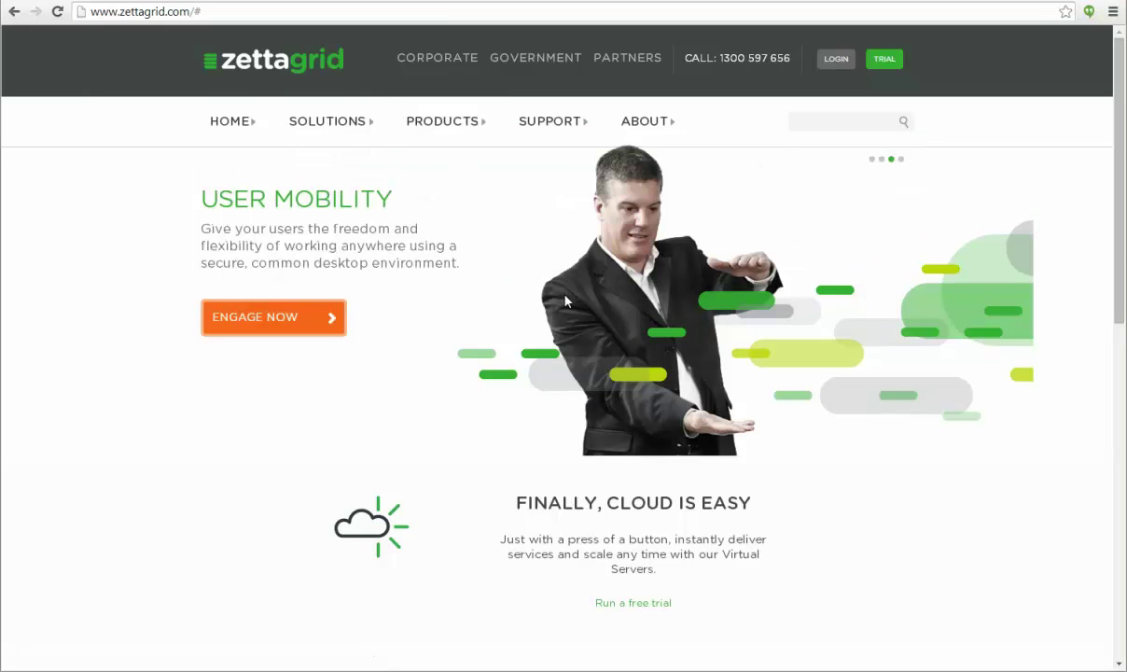
mouse_move(510, 142)
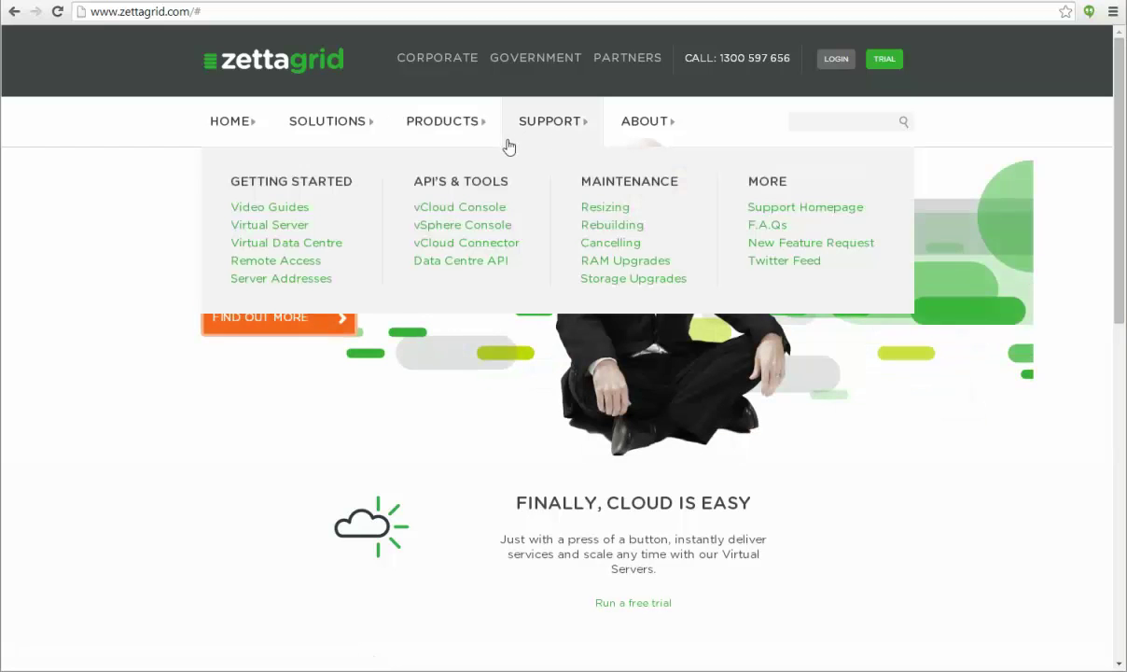
mouse_move(420, 124)
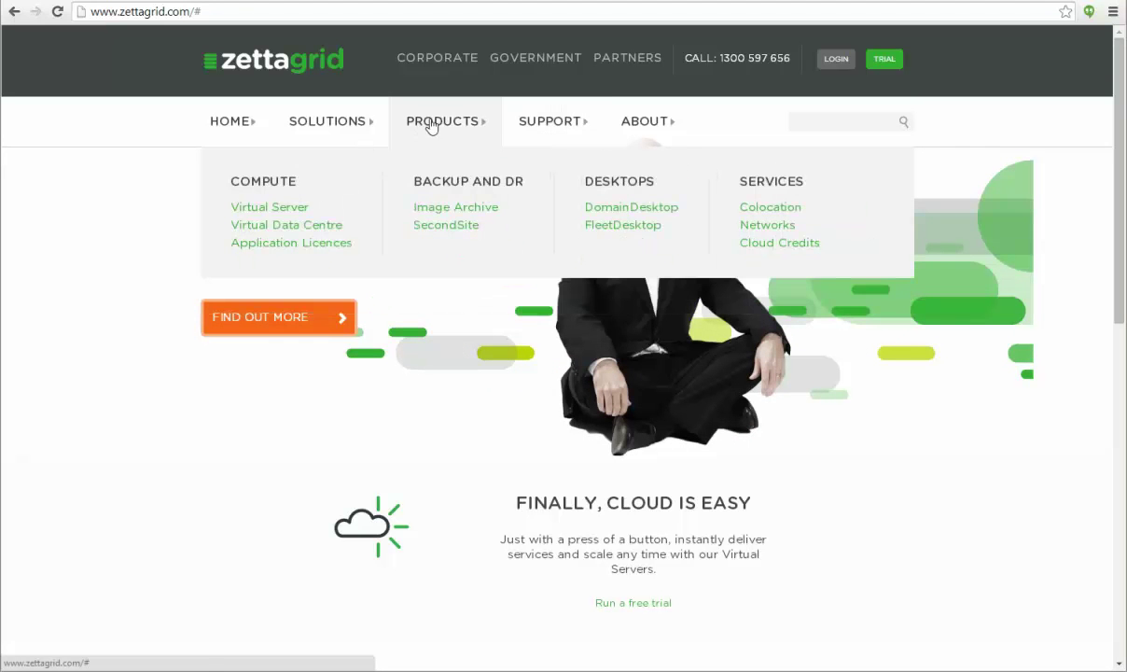
click(285, 210)
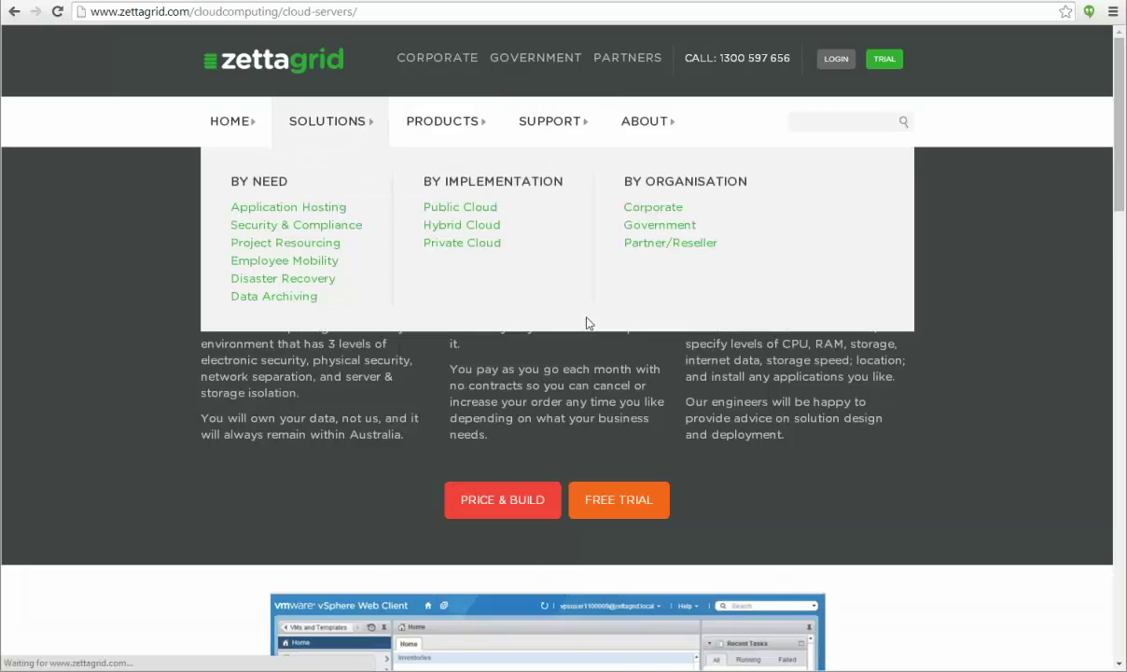
click(496, 497)
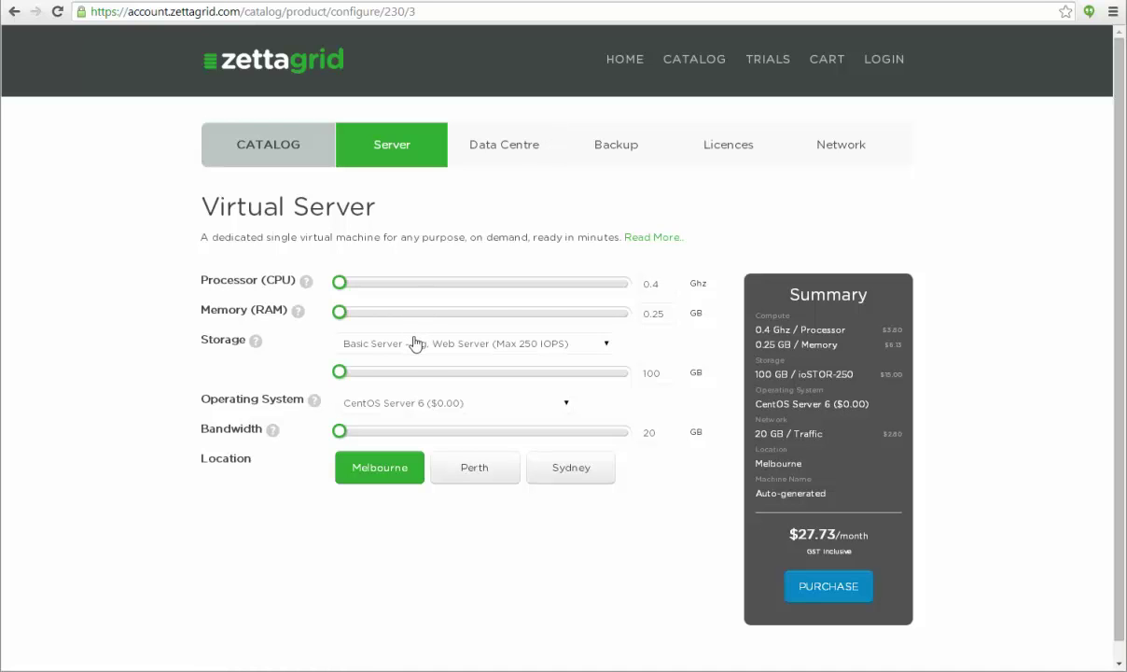
Step: Examine the storage tiers offered in the Virtual Server and Virtual Data Centre configurators
mouse_move(253, 343)
click(605, 347)
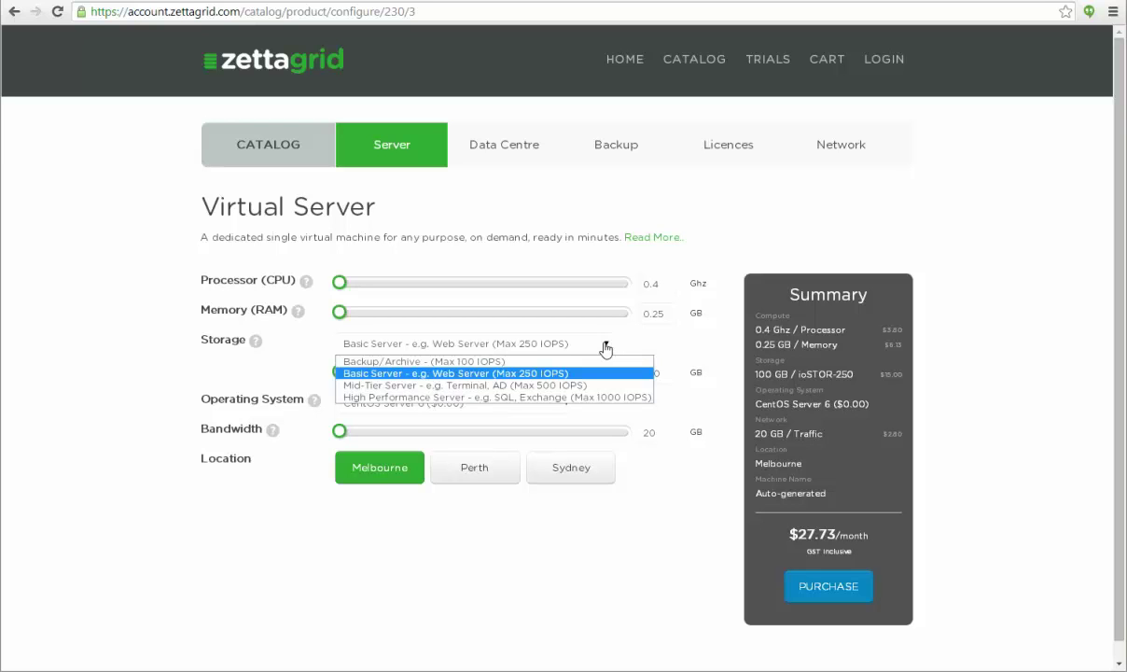
click(500, 157)
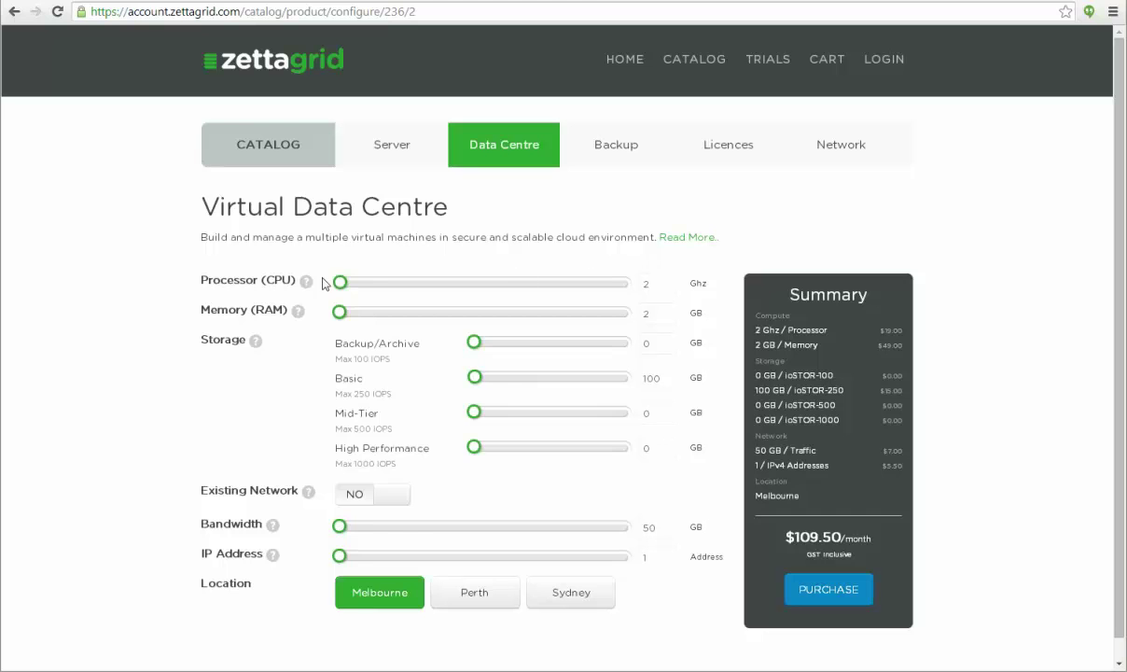
mouse_move(302, 281)
double_click(650, 345)
mouse_move(474, 341)
mouse_down()
mouse_move(489, 350)
mouse_move(475, 347)
mouse_up()
Step: Log in to the customer account with the saved credentials and return to the product catalog
click(880, 62)
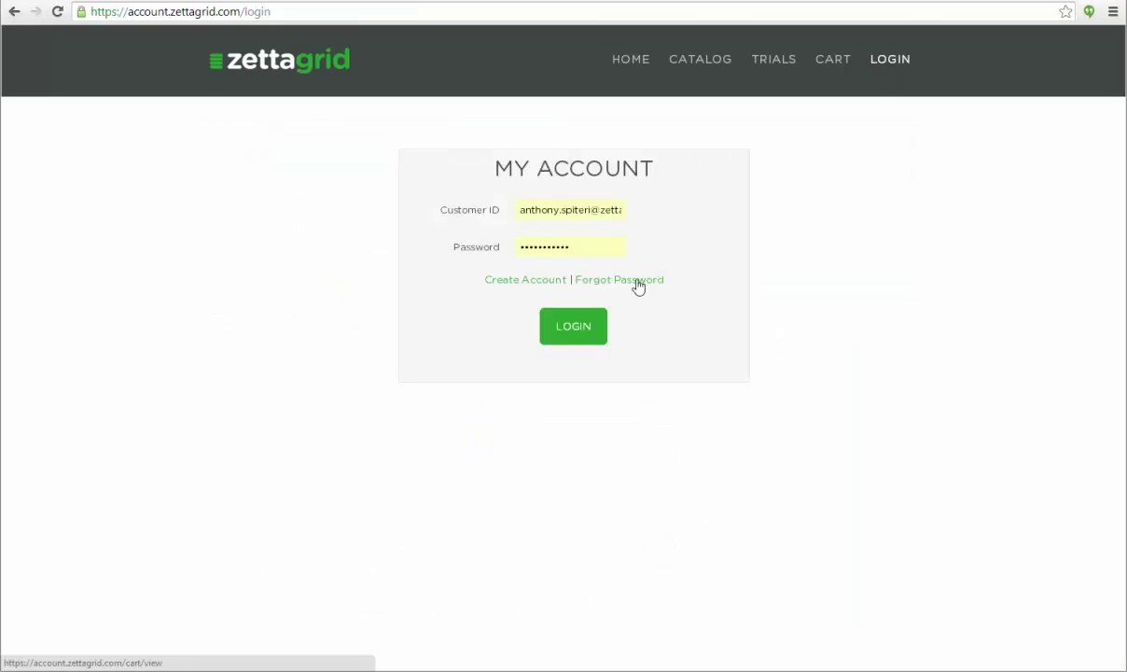
click(596, 333)
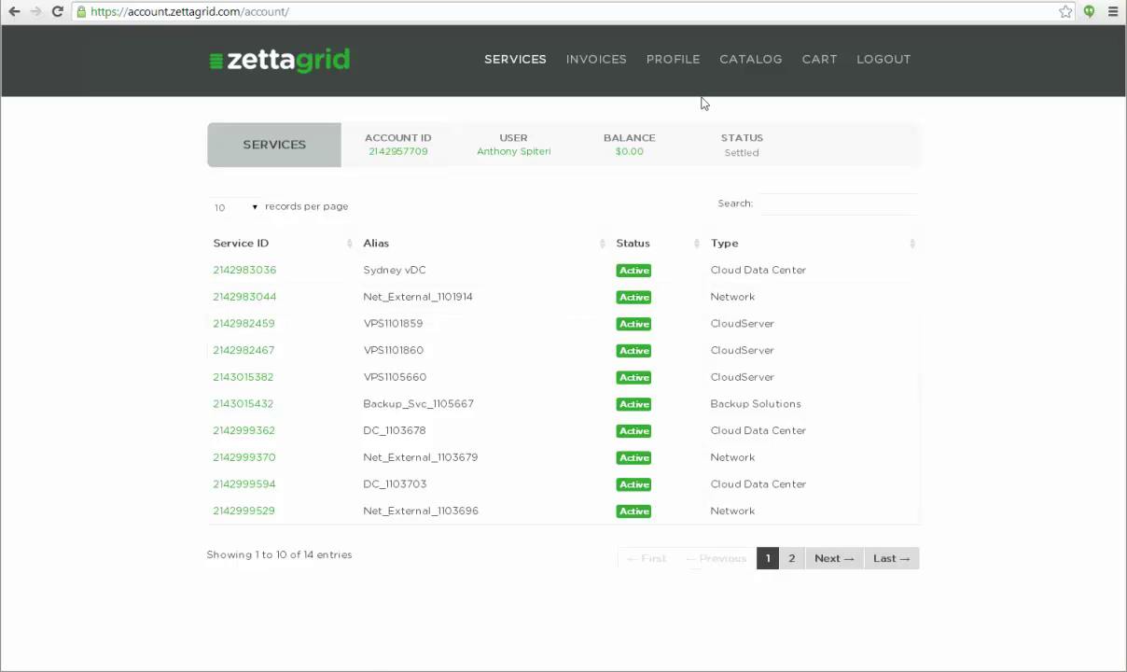
click(728, 63)
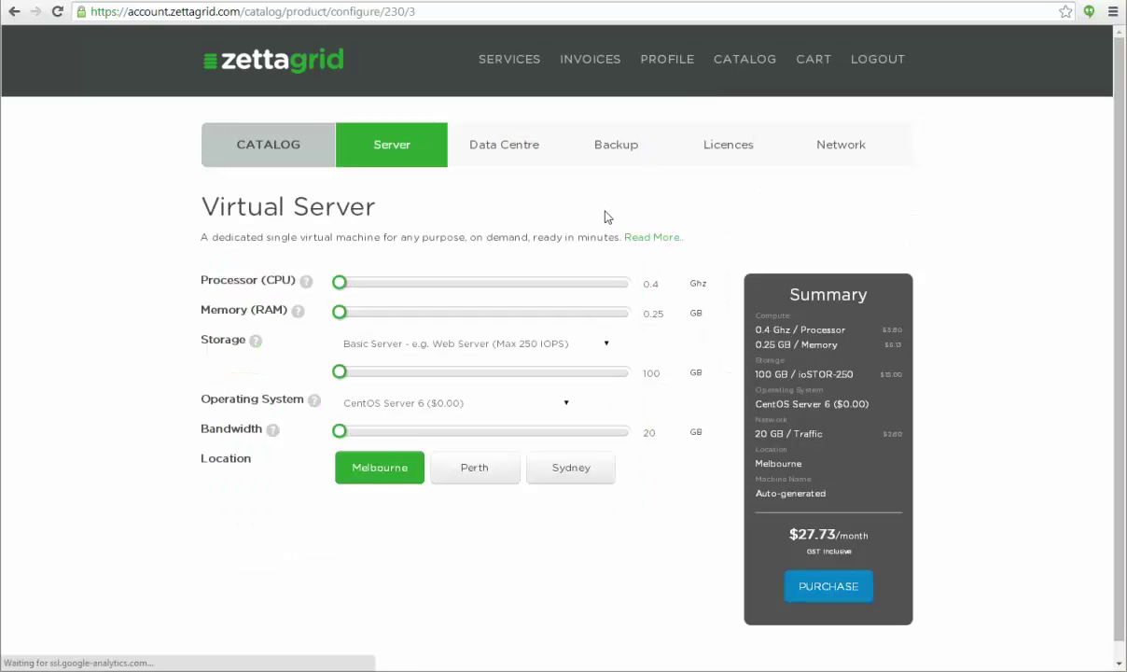
Step: Configure a Virtual Server with 800 GB of Mid-Tier storage in Perth and add it to the cart
click(411, 346)
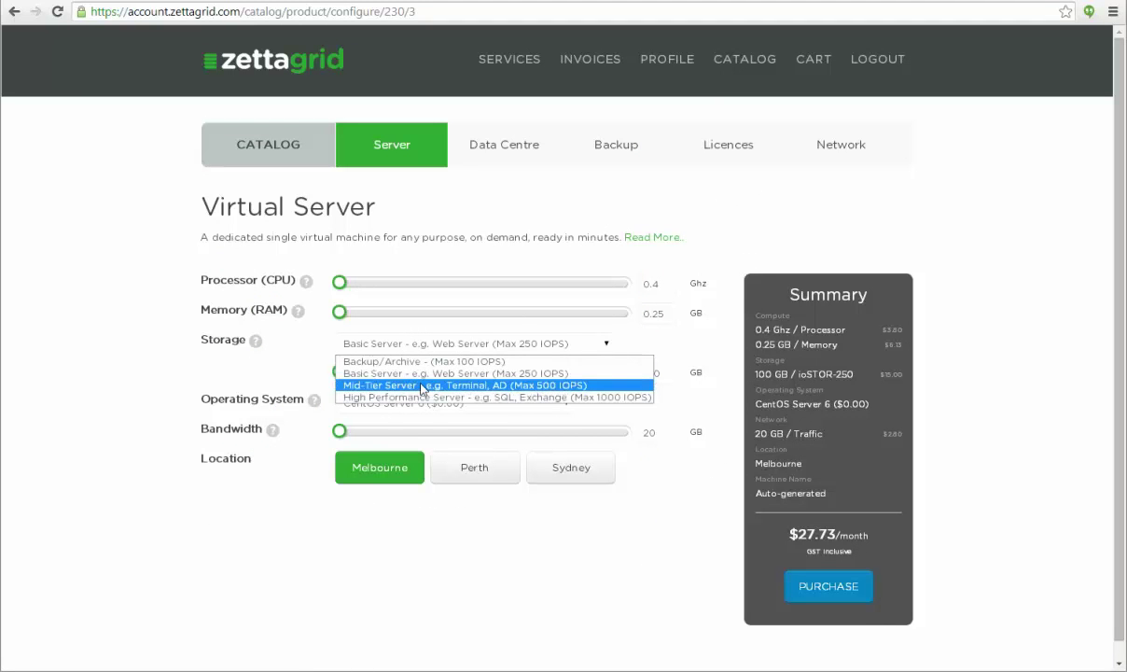
click(401, 385)
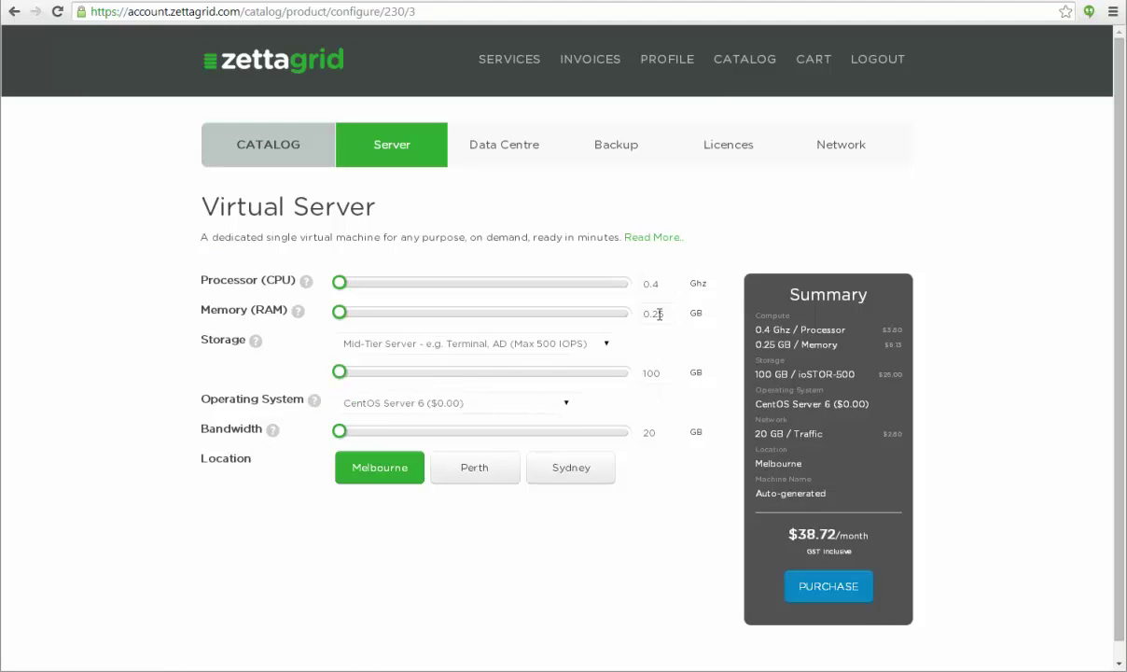
double_click(649, 373)
text(800)
key(Return)
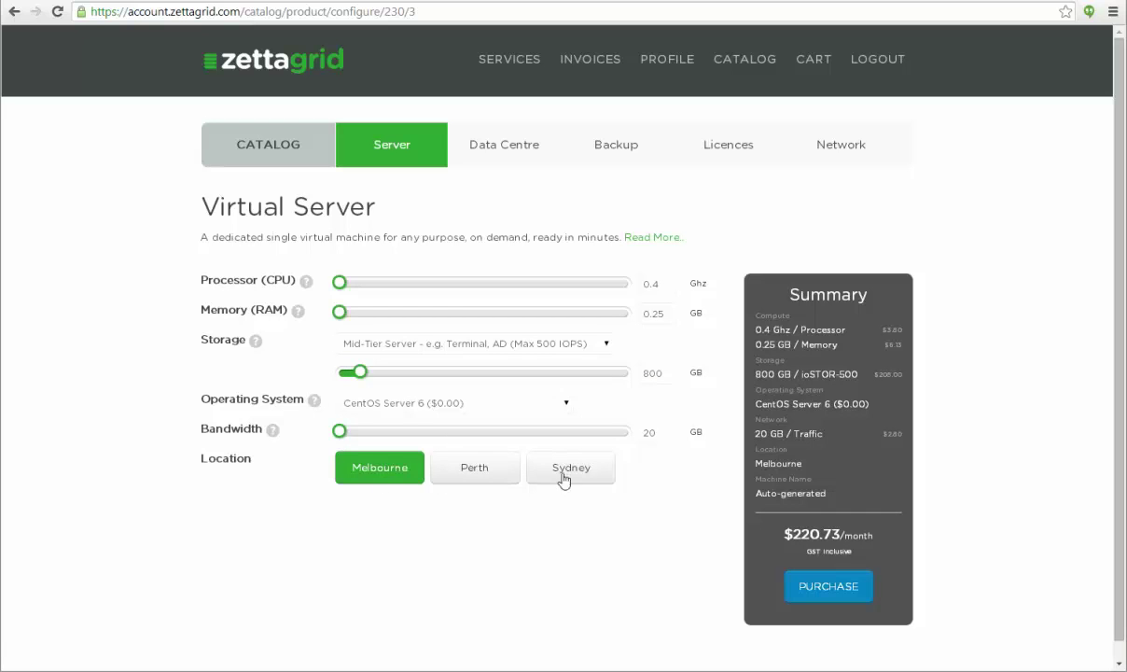
click(465, 469)
click(864, 586)
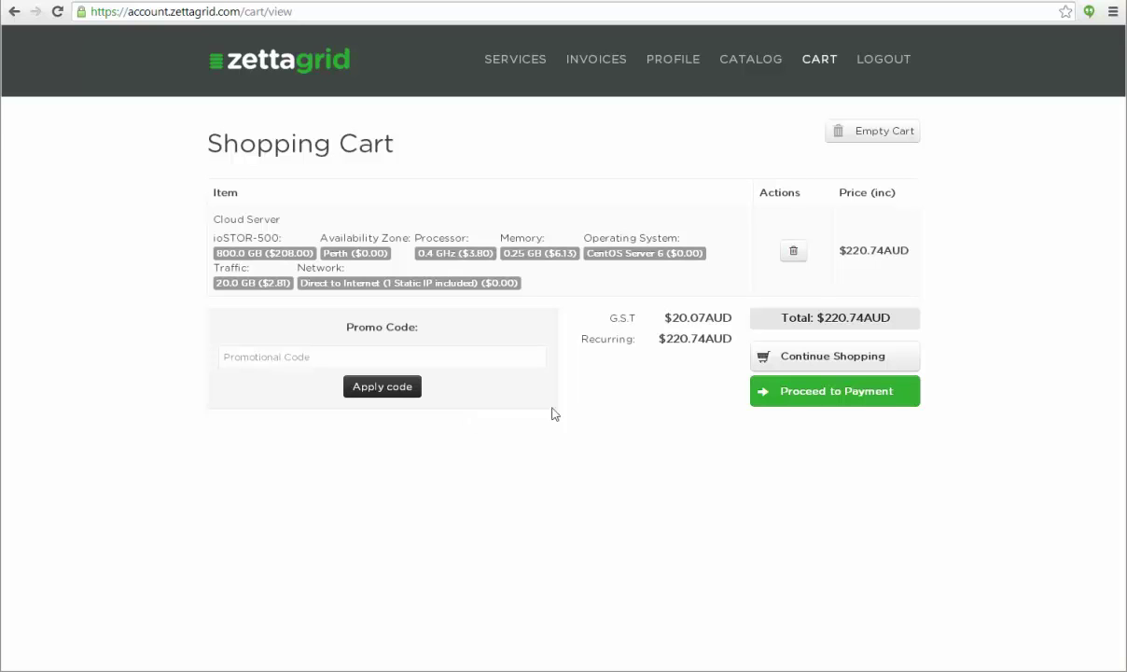
Step: Empty the shopping cart to discard the Virtual Server order
click(868, 135)
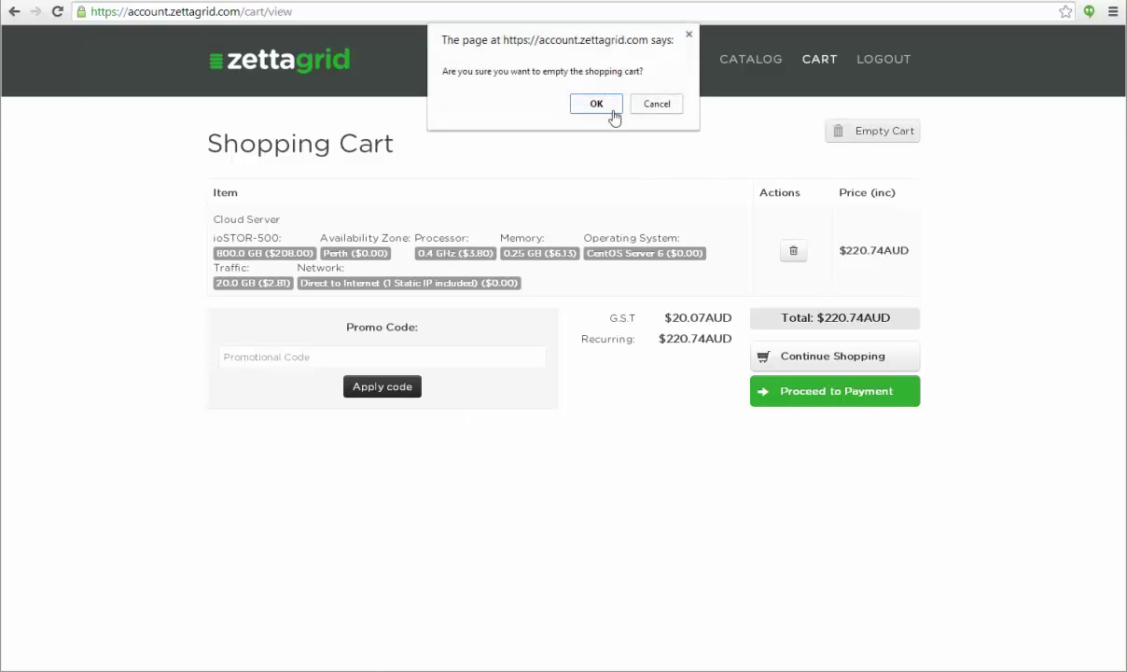
click(576, 104)
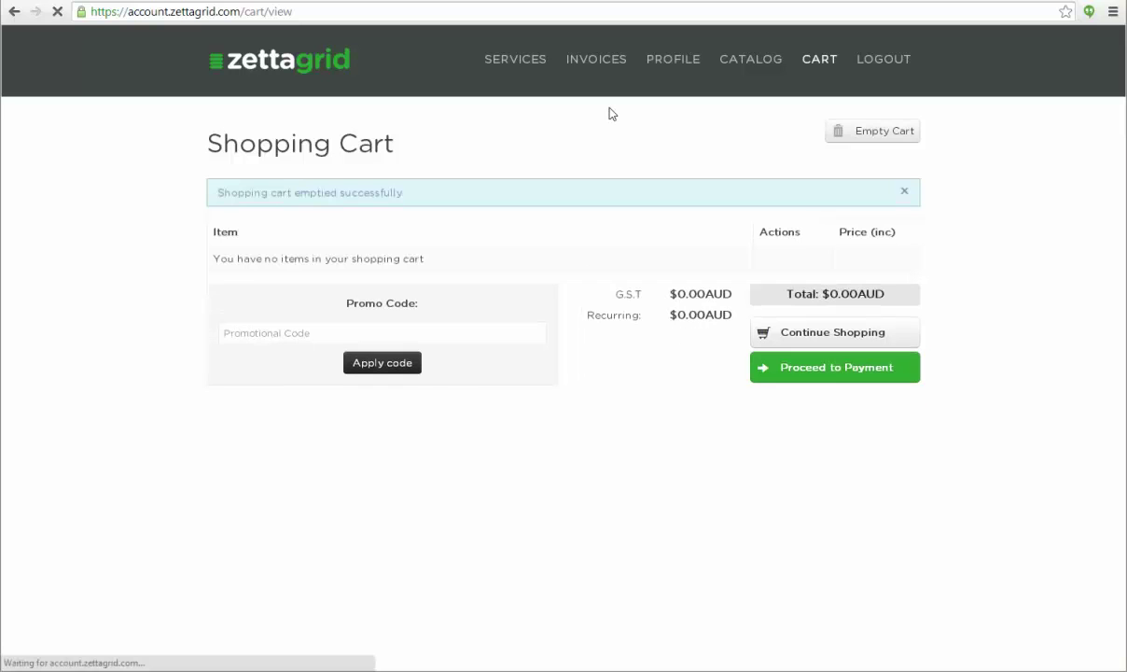
Step: Open the Virtual Data Centre configurator and set its processor to 10 GHz and memory to 20 GB
click(743, 60)
click(527, 167)
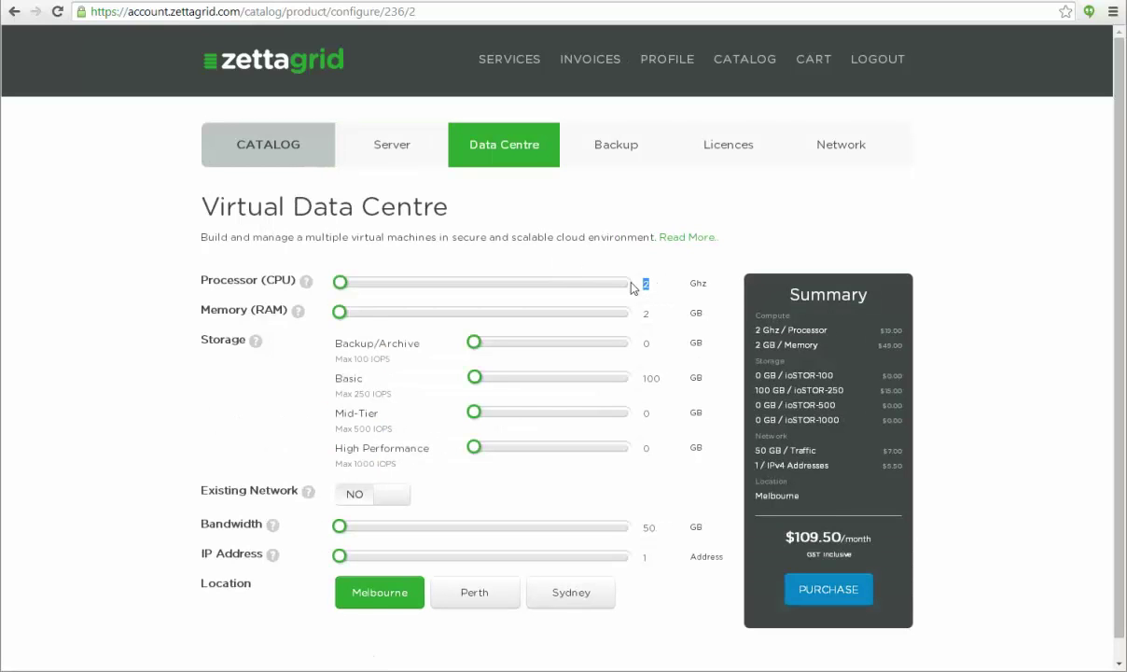
key(Tab)
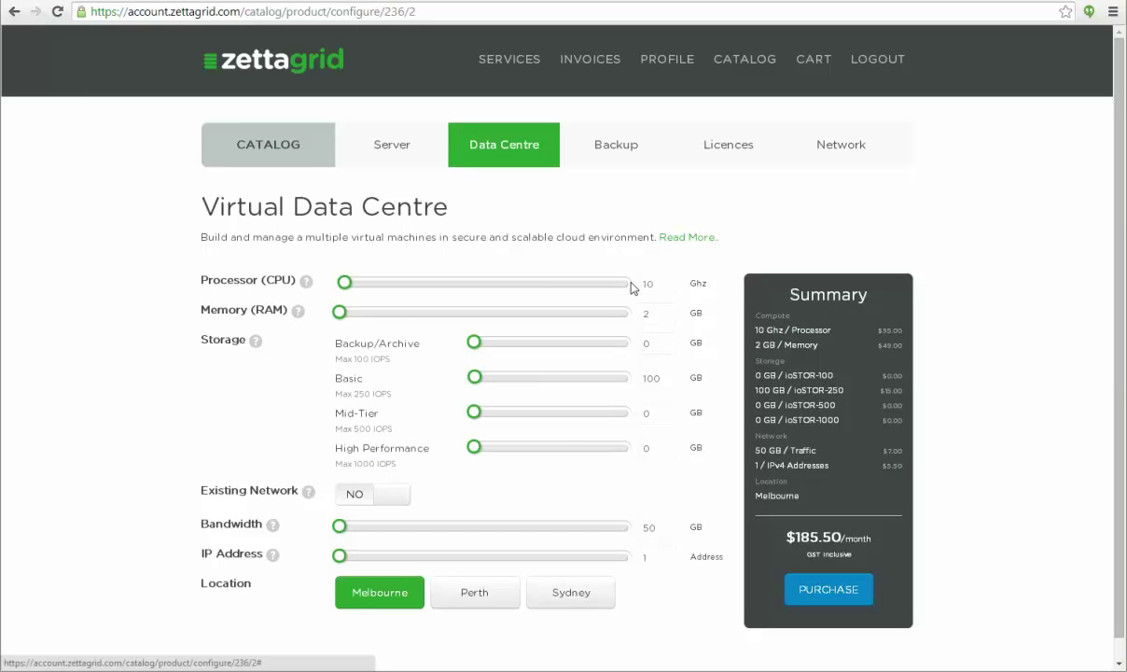
double_click(655, 311)
text(20)
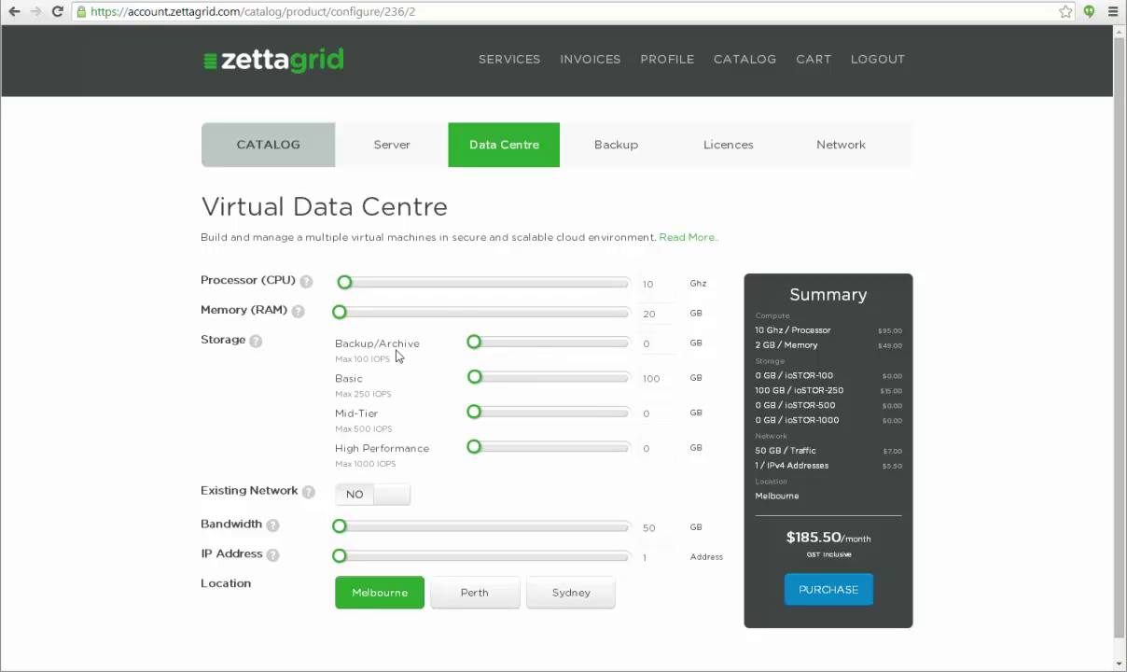
Step: Set Backup/Archive storage to 500 GB, Mid-Tier and High Performance to 100 GB each, and add the data centre to the cart for Perth
click(646, 343)
text(500)
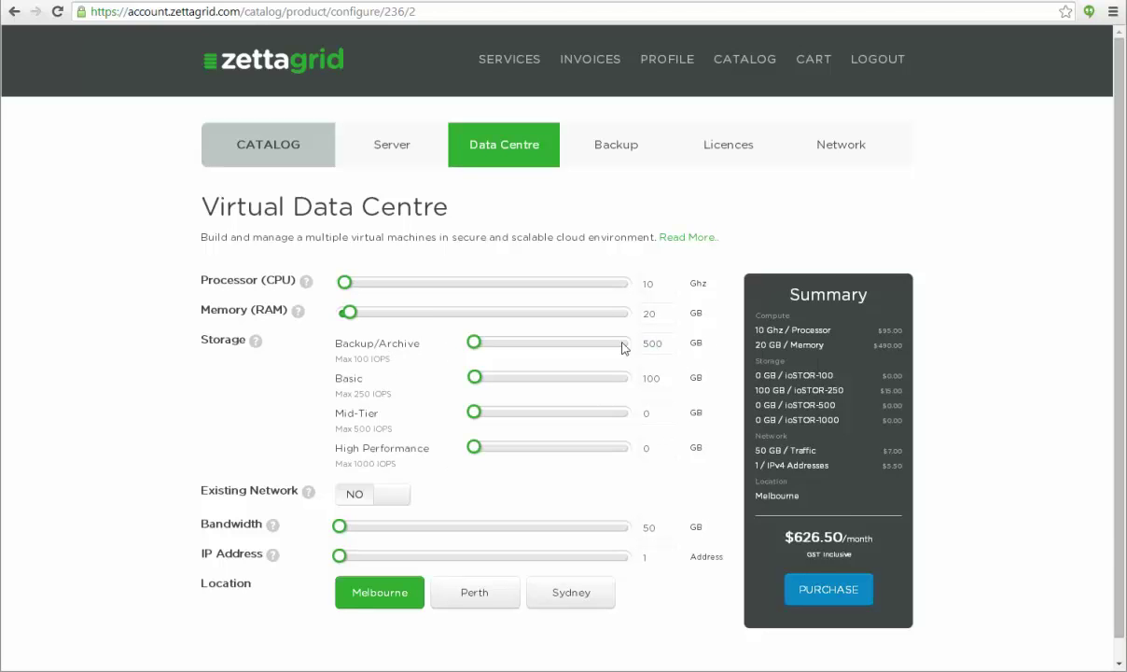
click(662, 413)
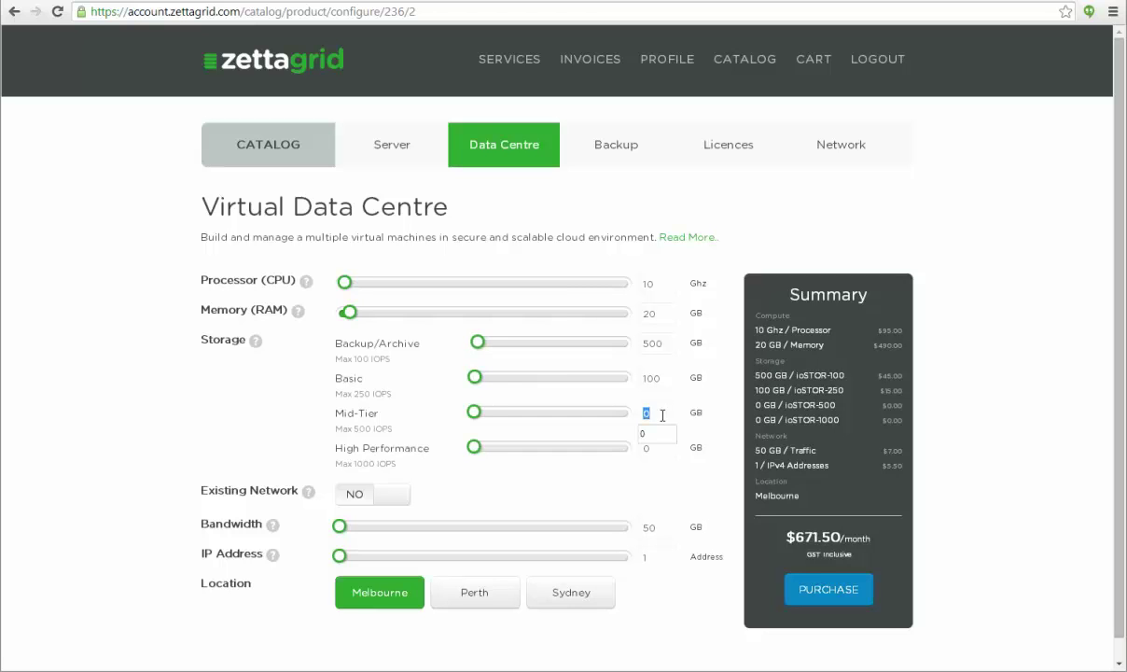
text(100)
click(663, 444)
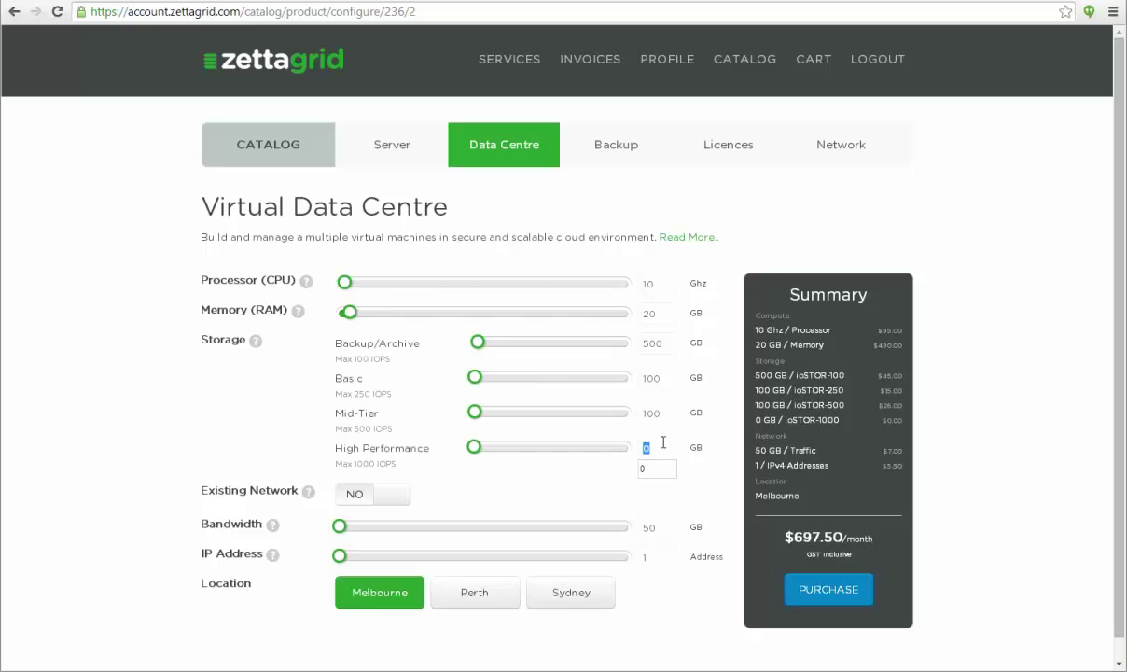
text(100)
click(499, 599)
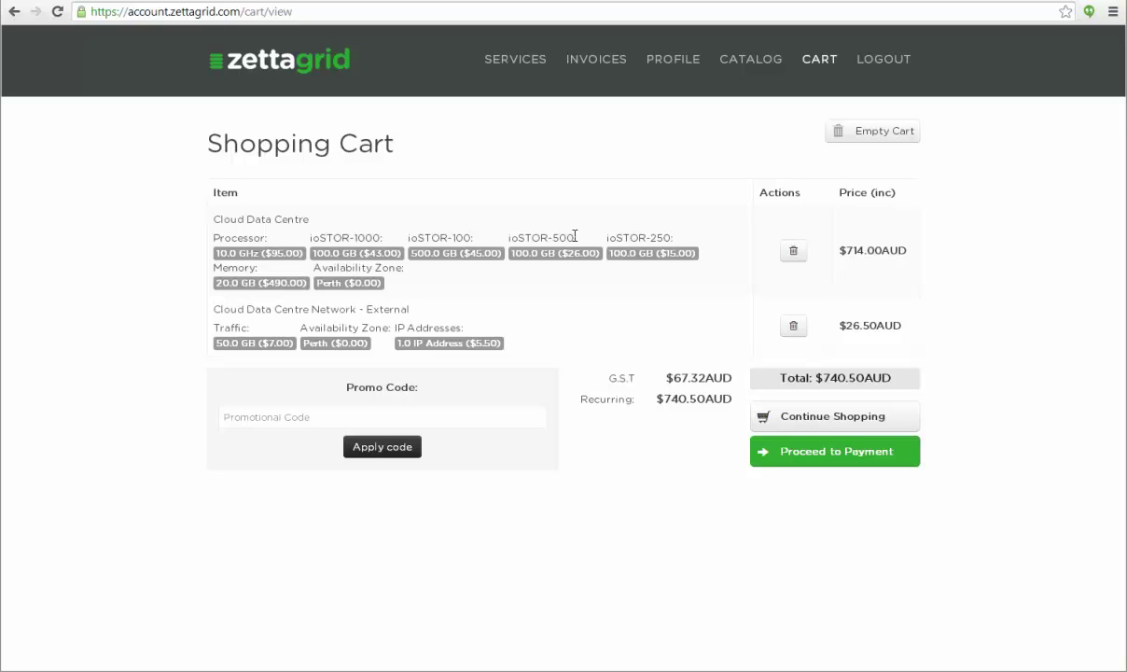
Step: Discard the Virtual Data Centre order by emptying the shopping cart
click(872, 132)
click(627, 138)
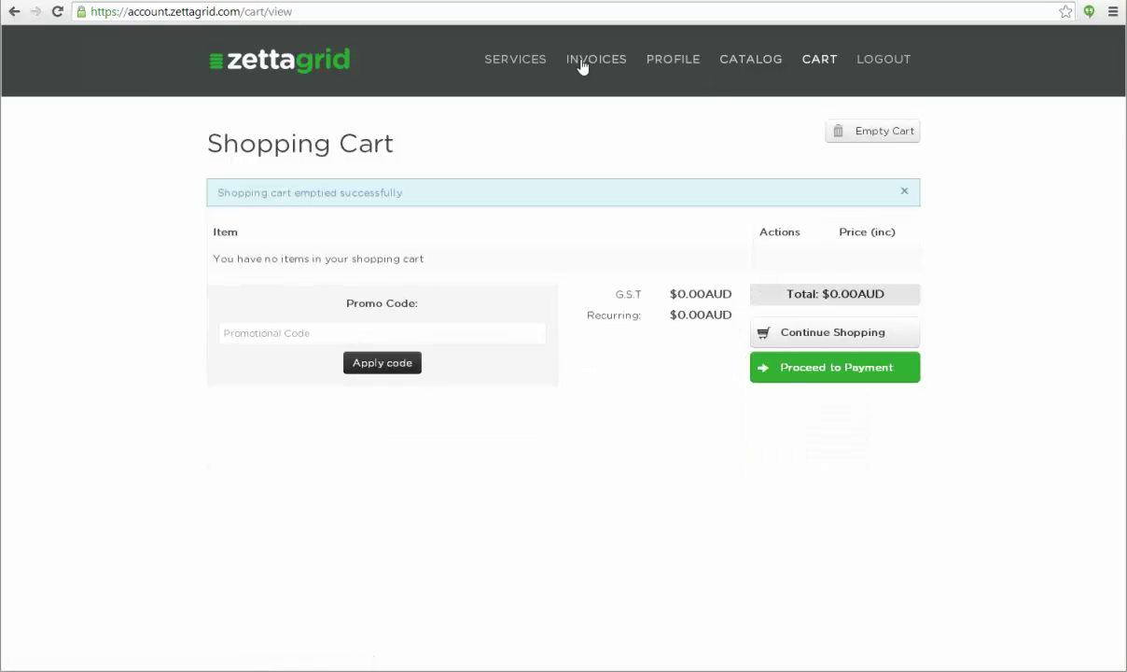
Step: Open the resize form of the existing Sydney vDC service
click(546, 73)
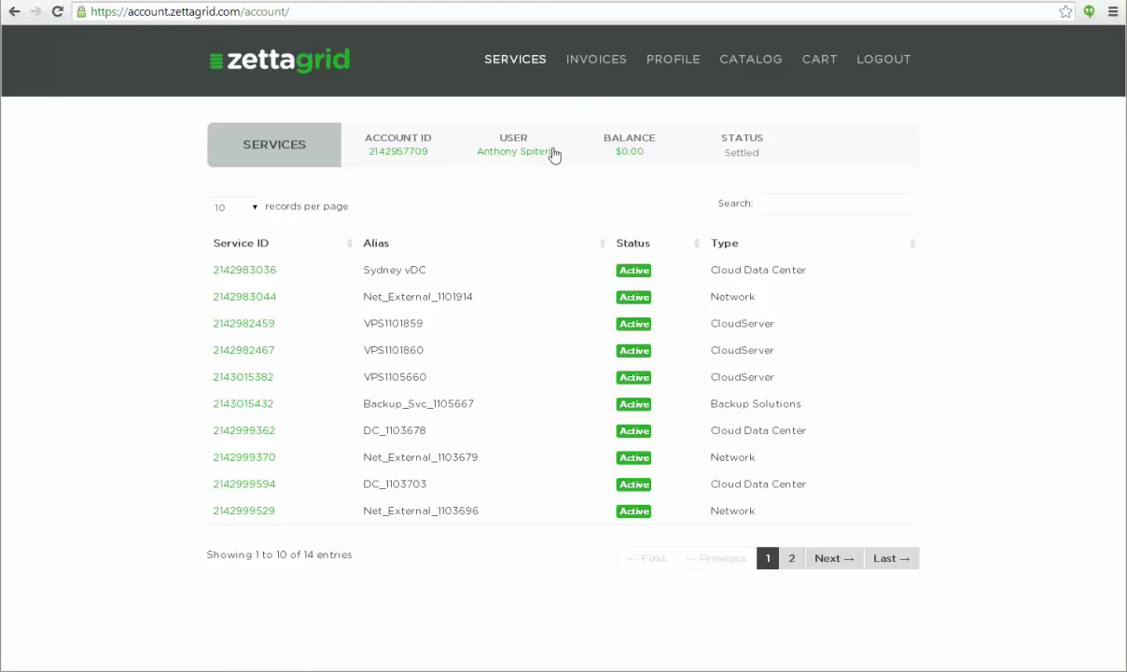
click(267, 272)
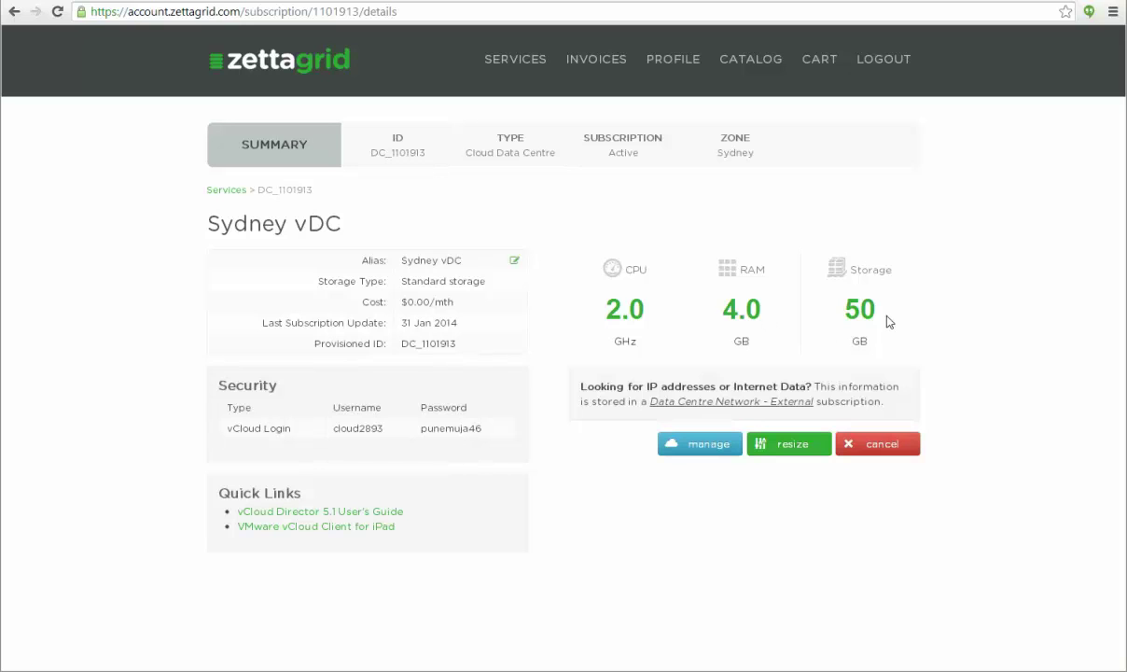
click(767, 432)
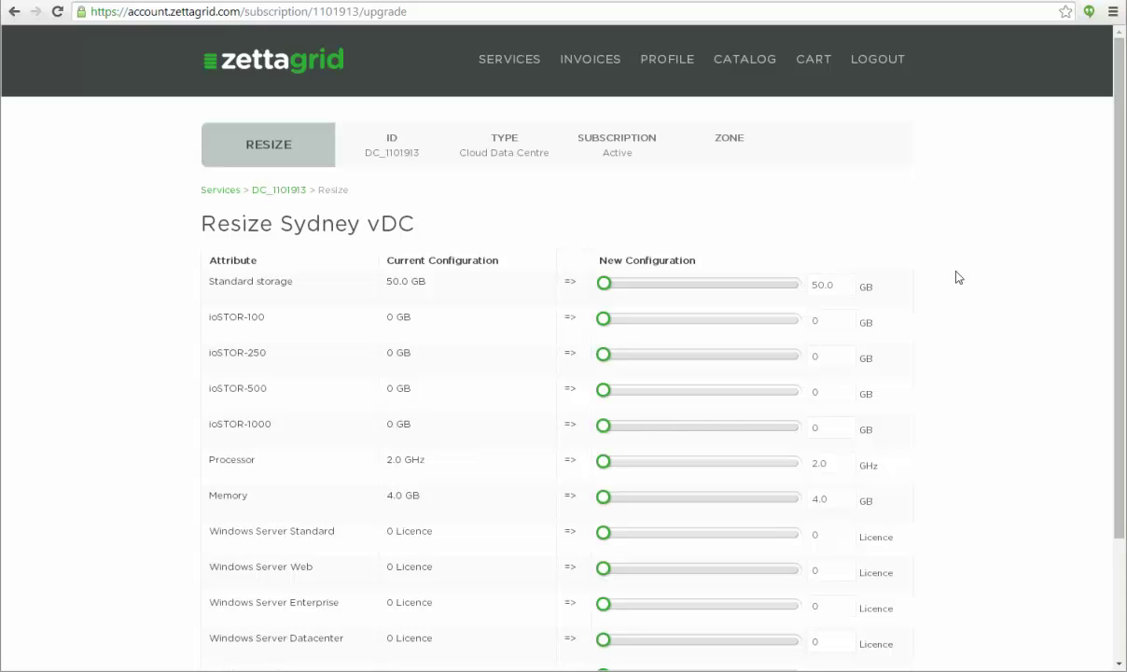
Step: Set the Sydney vDC's ioSTOR-250 storage to 100 GB and add the update to the cart
double_click(840, 356)
text(100.0)
scroll(956, 390, down, 3)
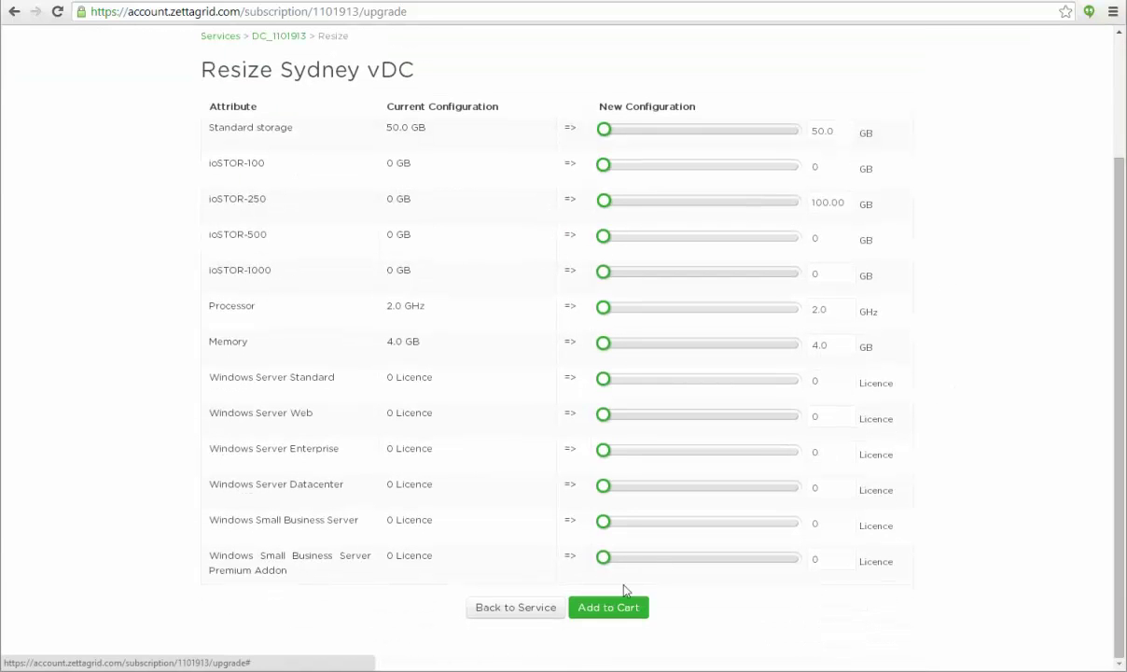
click(622, 613)
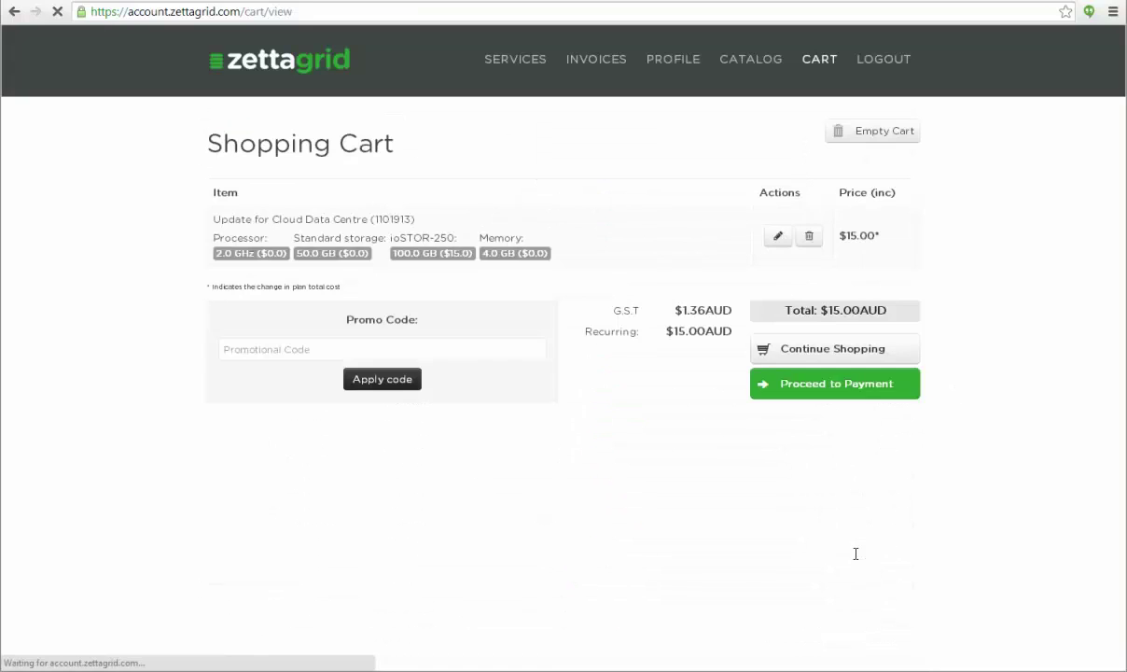
Step: Check out the Sydney vDC update with no upfront payment, finalize the order, and refresh the service details
click(791, 385)
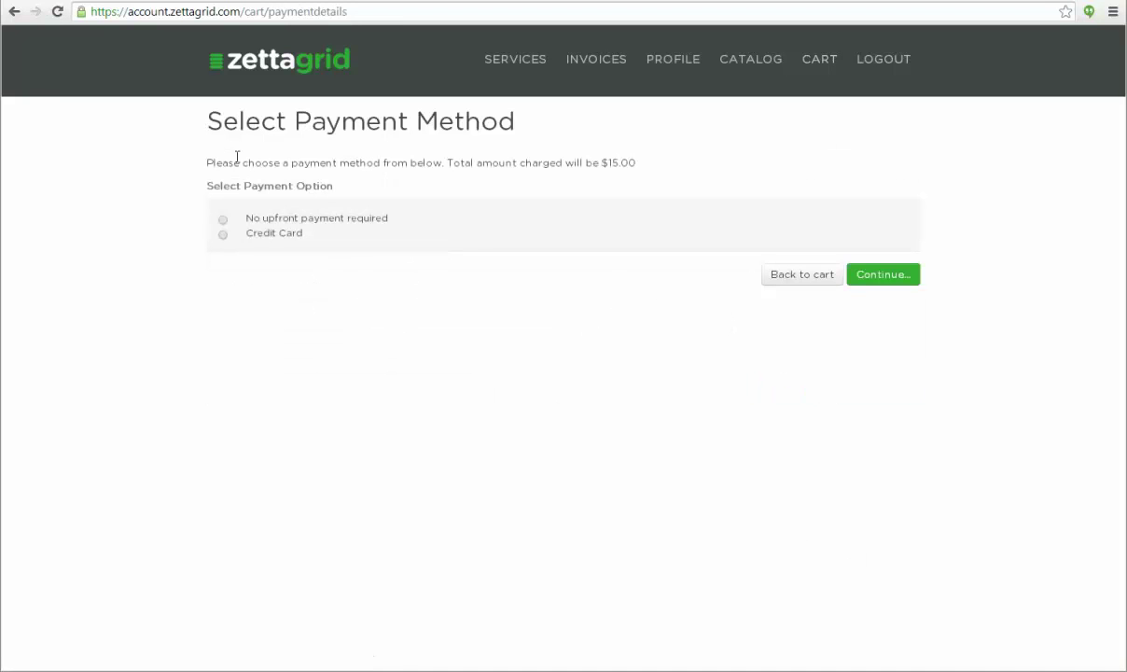
click(222, 219)
click(877, 281)
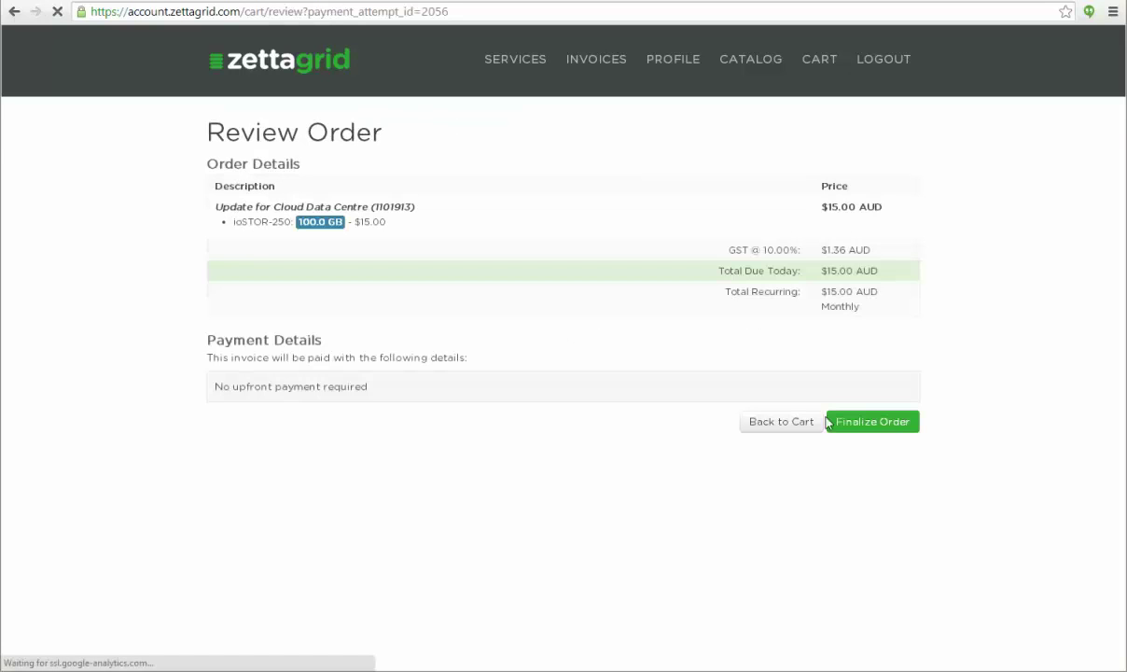
click(871, 422)
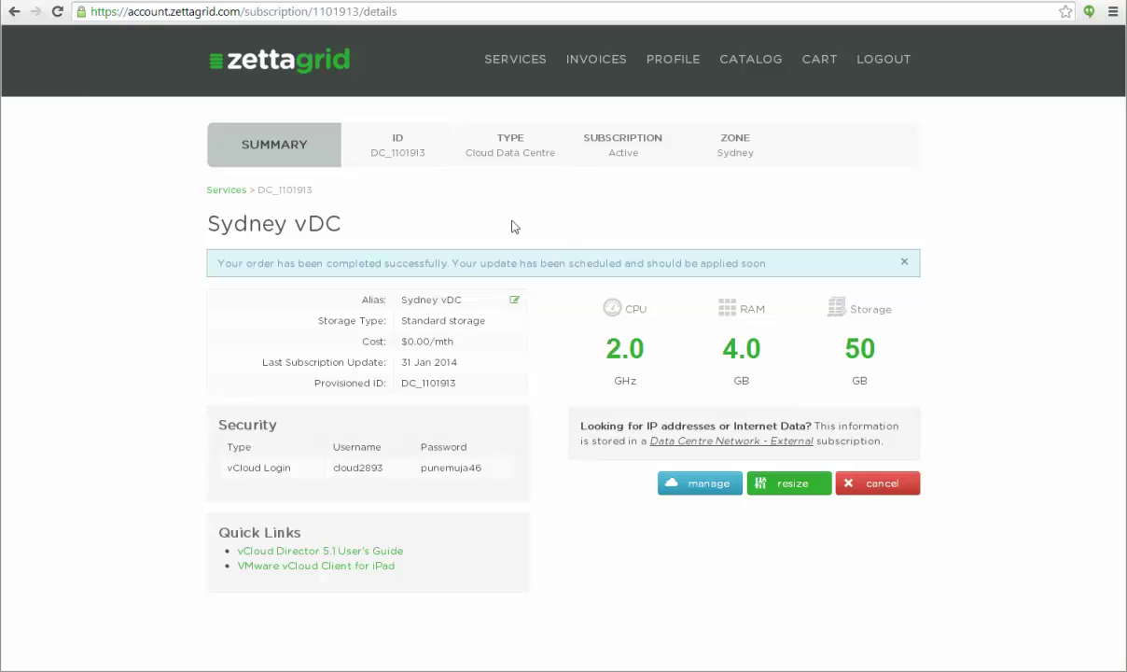
click(57, 12)
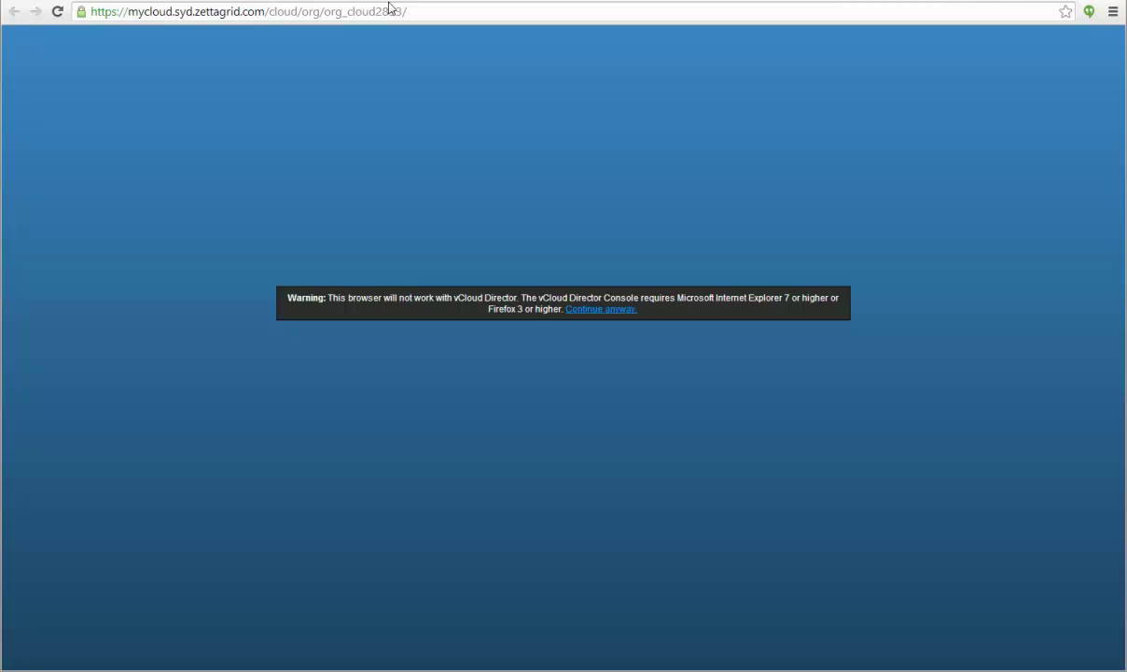
Step: Continue past the browser compatibility warning and log in to vCloud Director with the account's saved user name and password
click(583, 310)
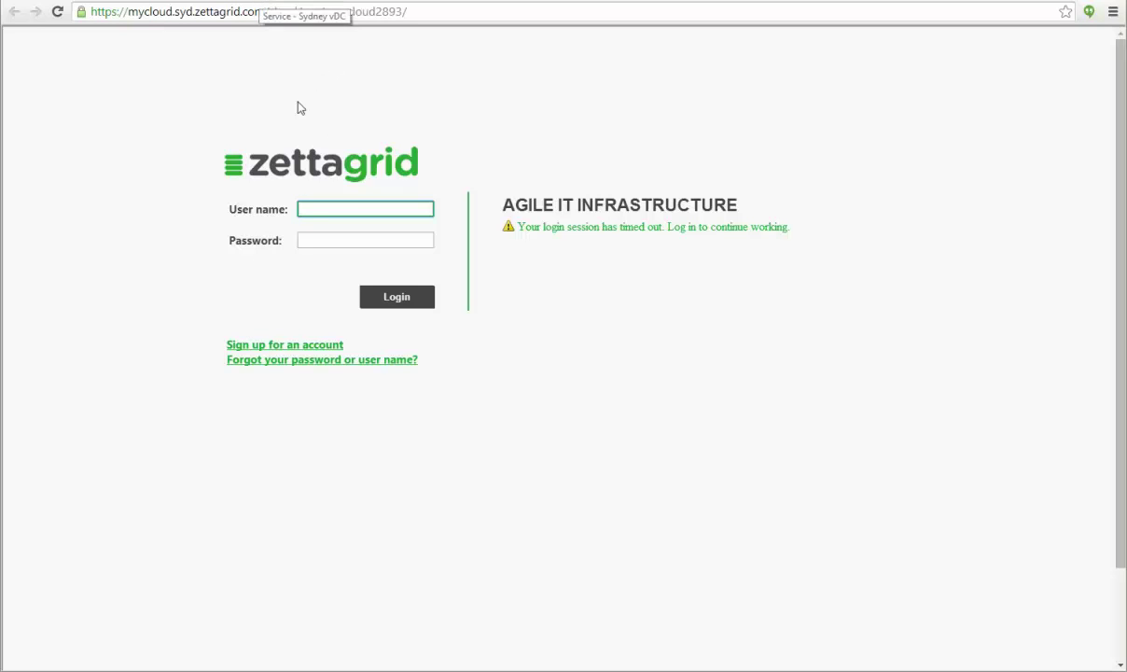
click(333, 207)
click(332, 229)
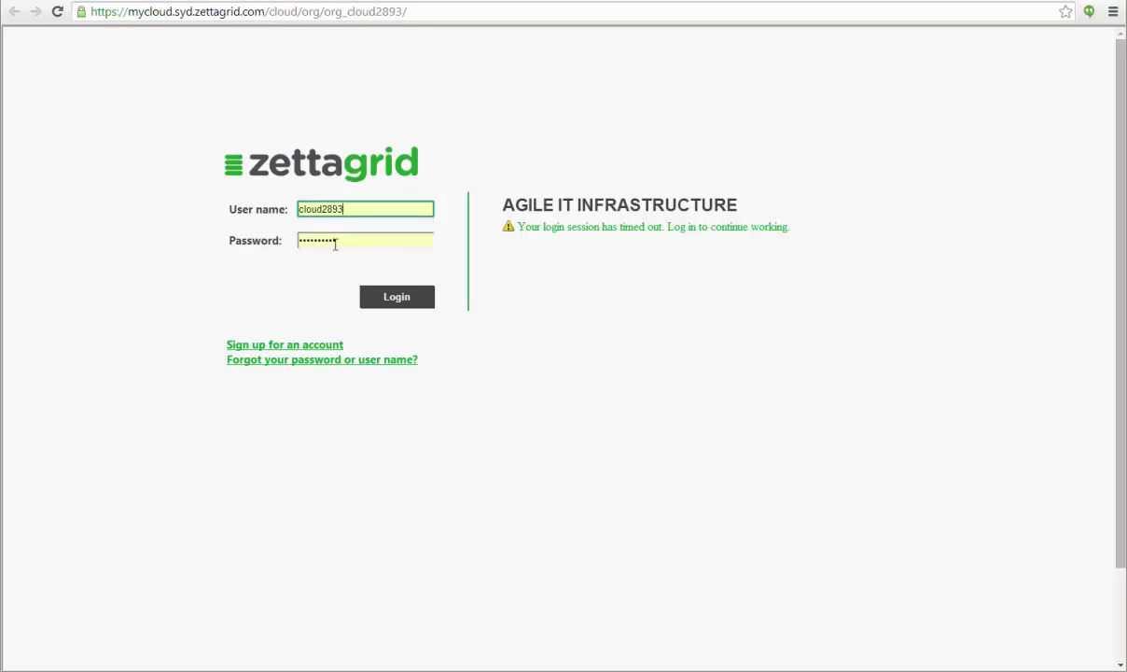
click(392, 297)
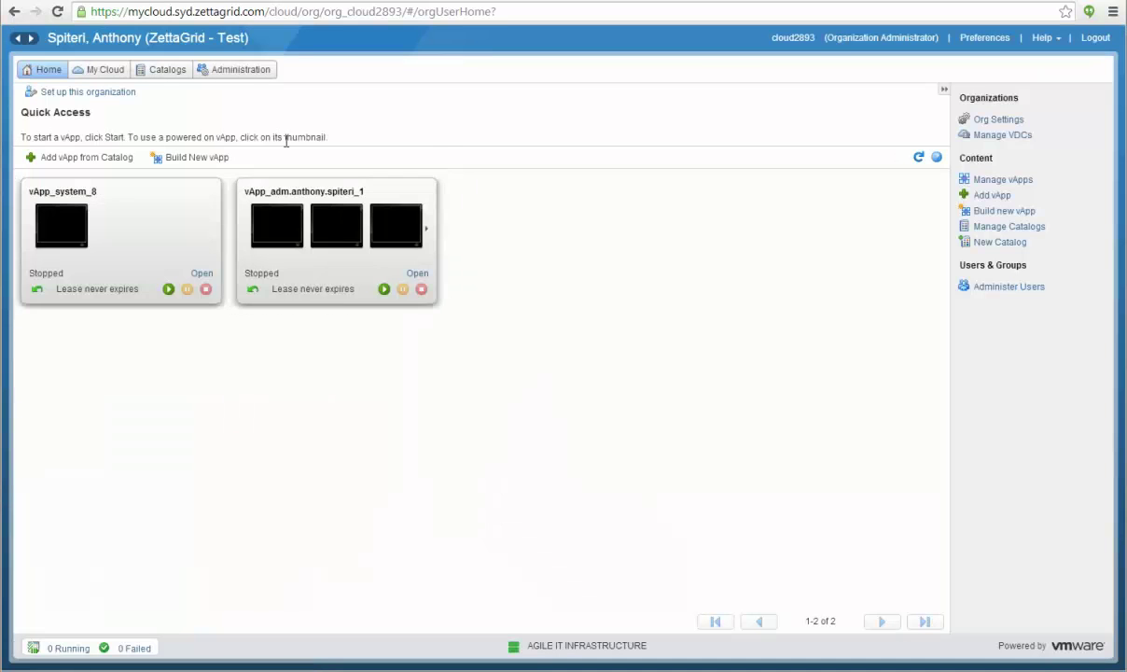
Step: Check the virtual datacenter's processor, memory and storage monitoring in the organization administration, and view the storage profiles of DC_1101913
click(240, 70)
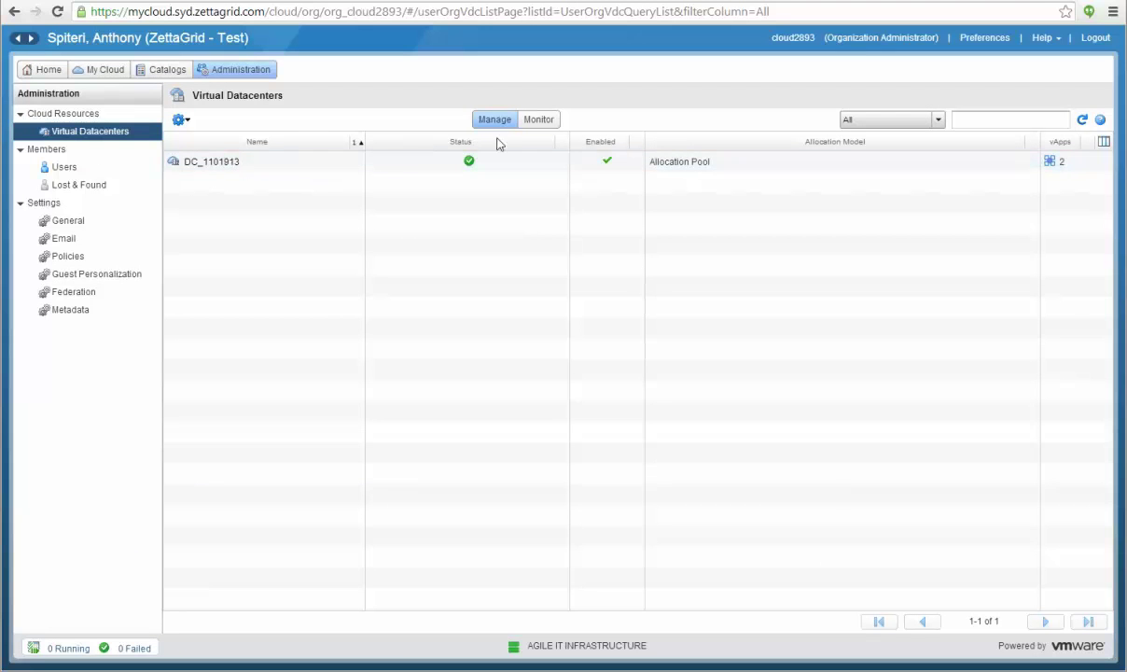
click(536, 120)
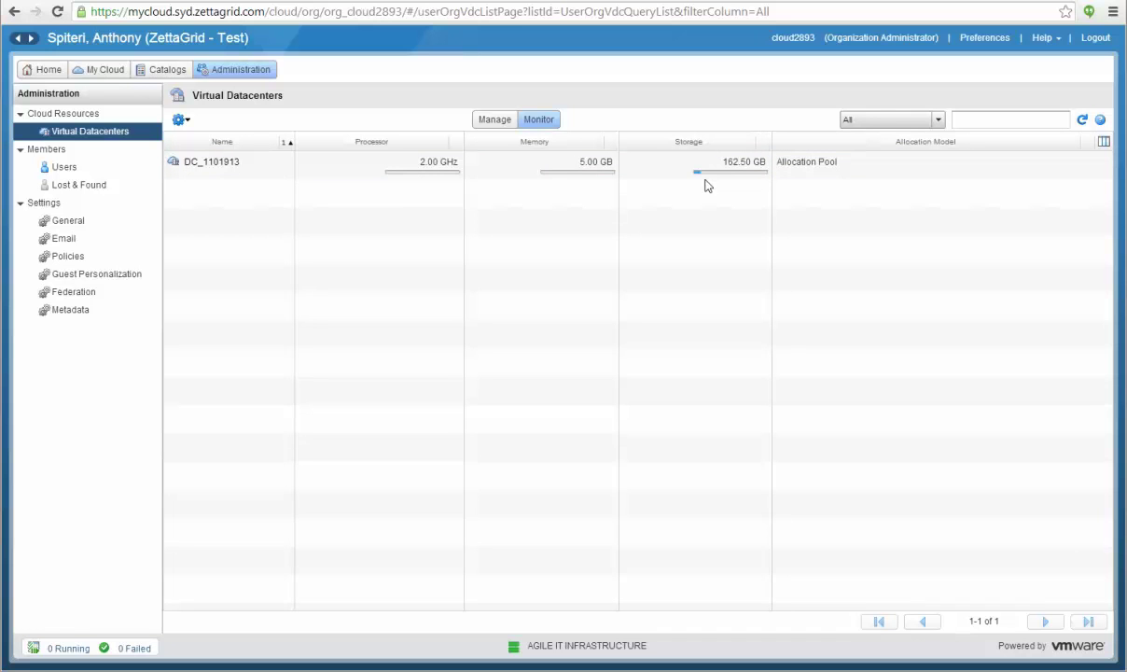
click(254, 73)
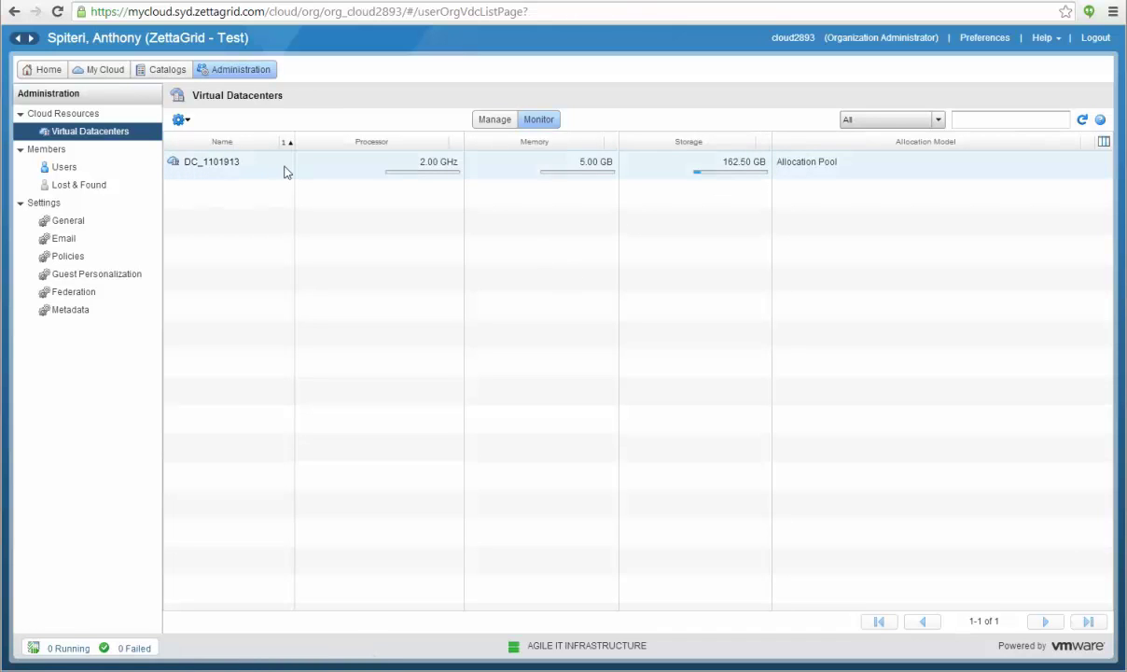
click(227, 162)
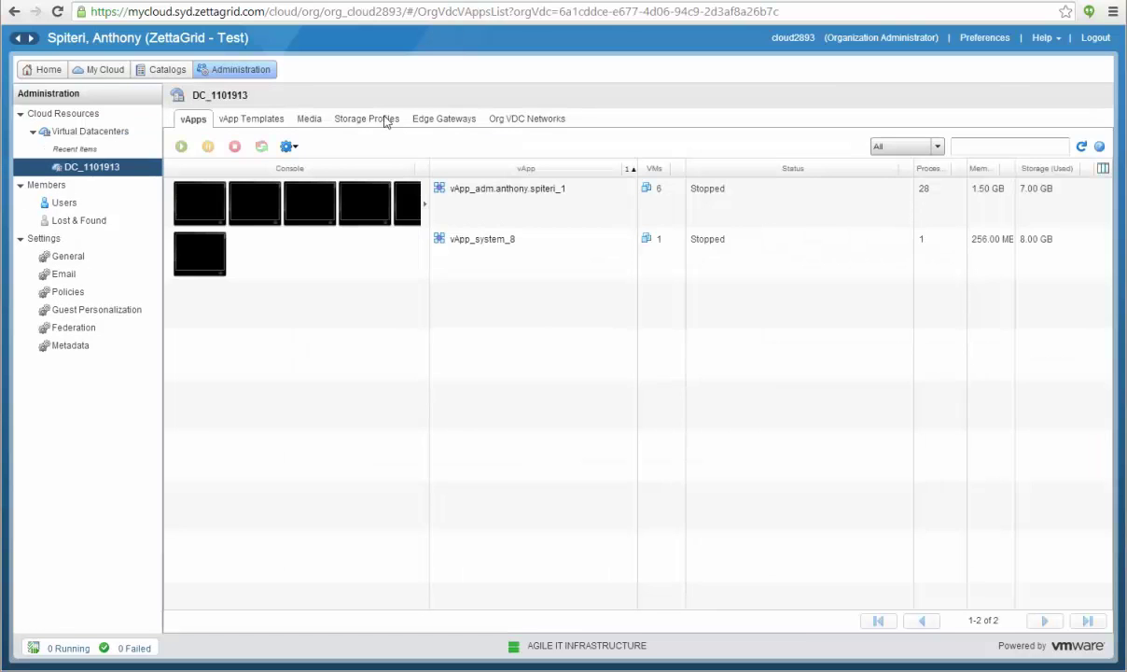
click(379, 121)
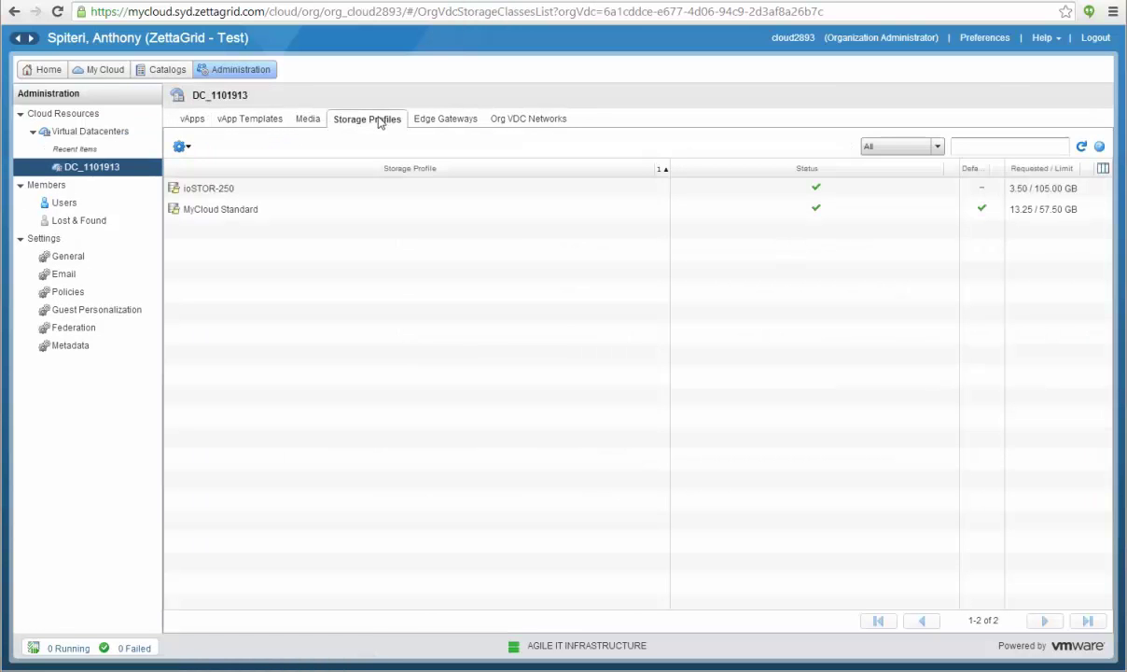